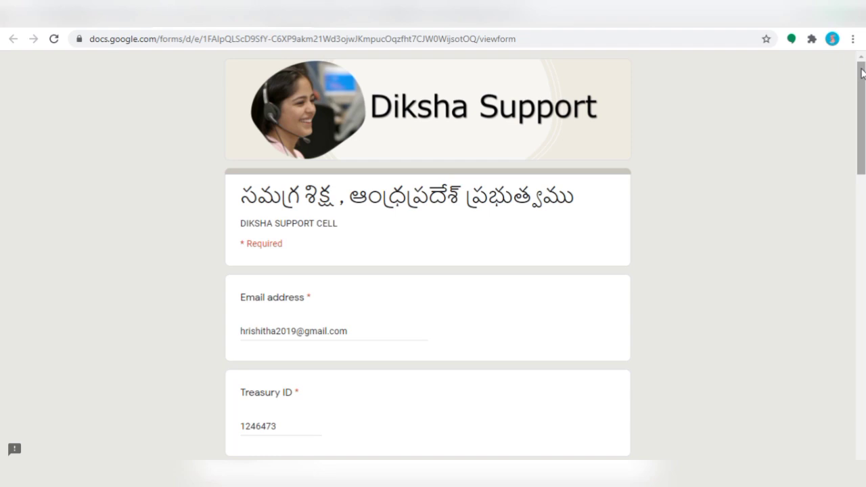
- Review the filled-in contact details, district, phone model, internet network type and SRP name on the form's first page
left_click_drag(862, 76, 862, 92)
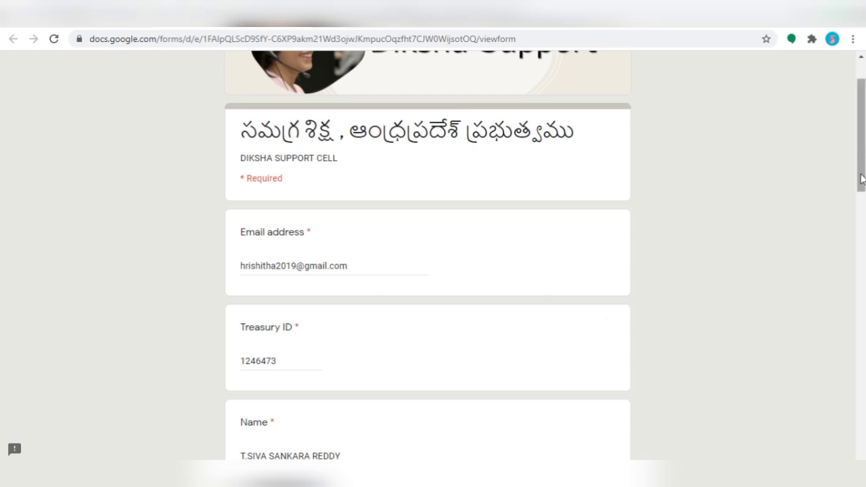
left_click_drag(864, 181, 864, 224)
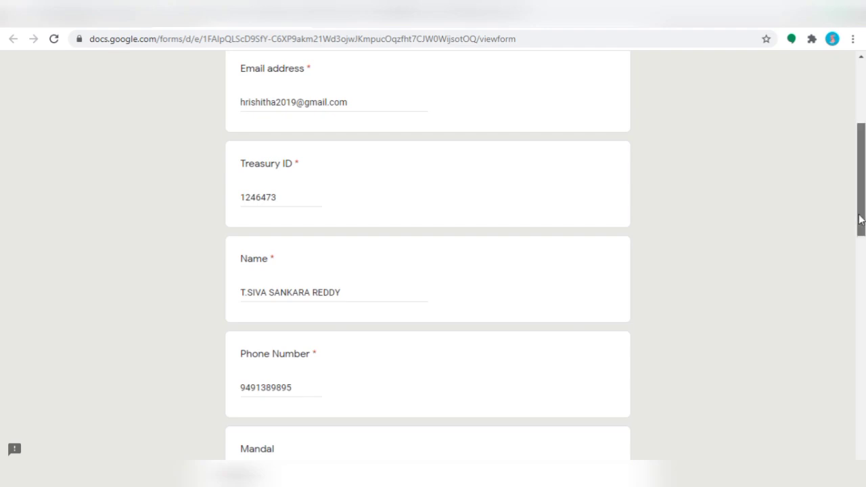
left_click_drag(863, 223, 862, 231)
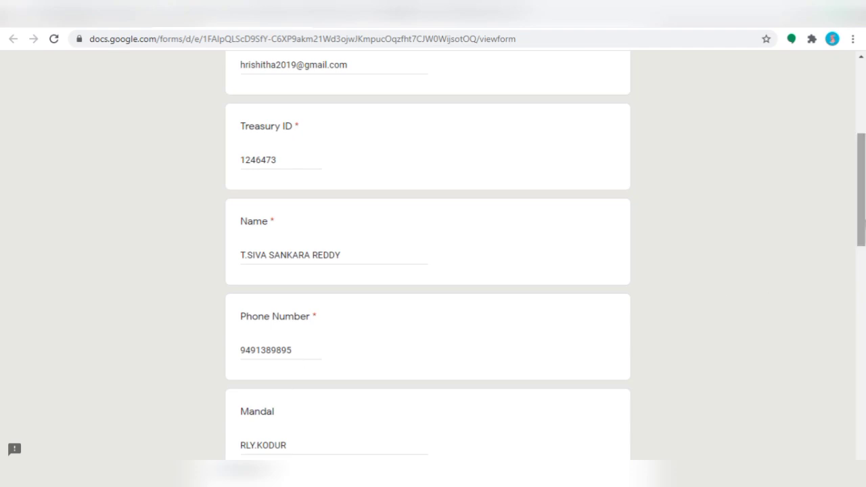
left_click_drag(863, 228, 853, 261)
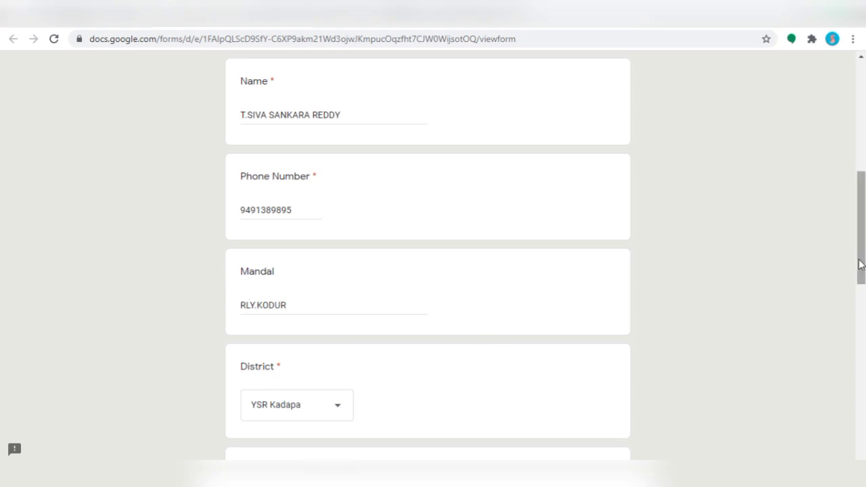
left_click_drag(860, 264, 861, 319)
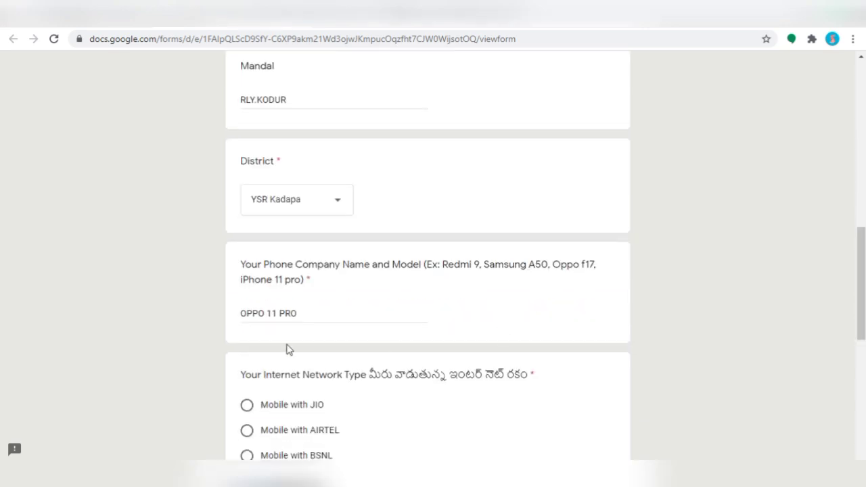
left_click(335, 313)
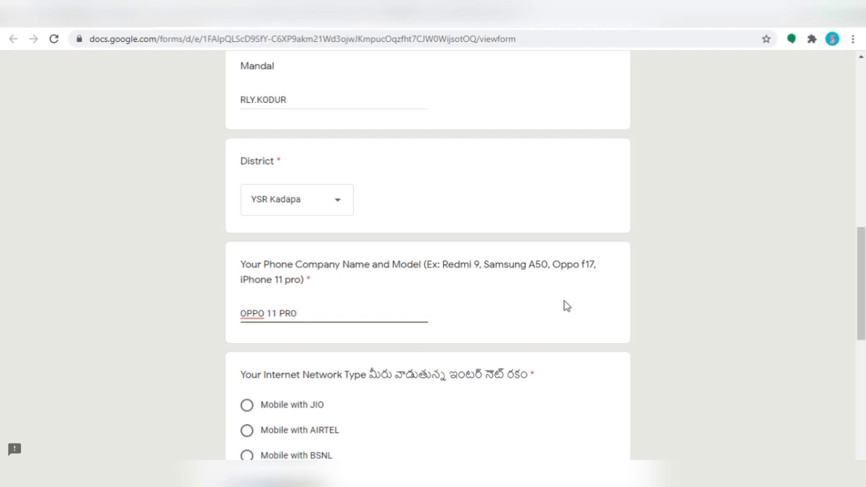
scroll(858, 314, "down", 2)
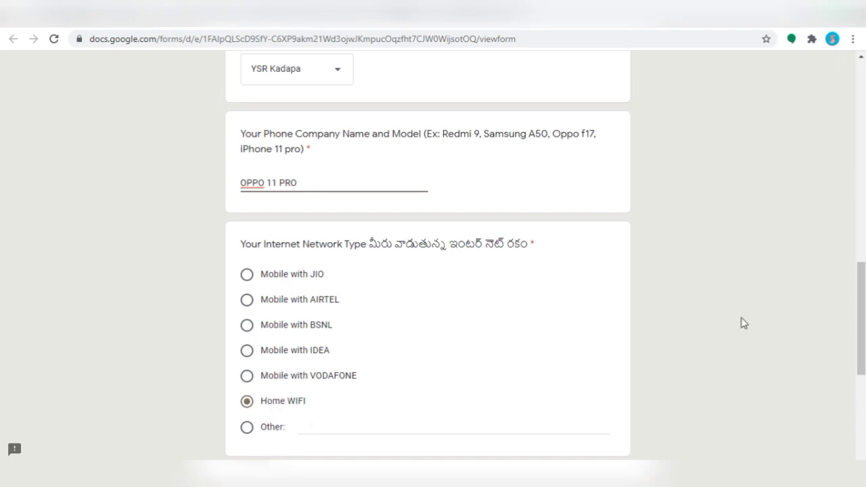
scroll(863, 344, "down", 2)
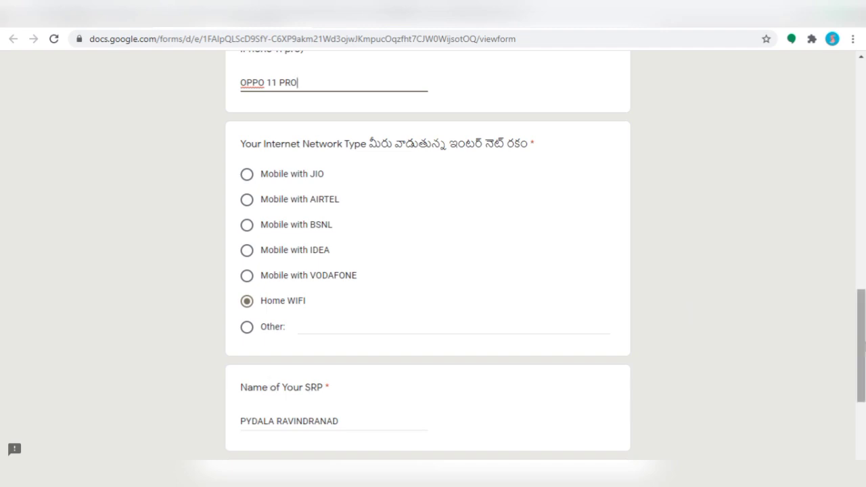
left_click_drag(864, 350, 864, 393)
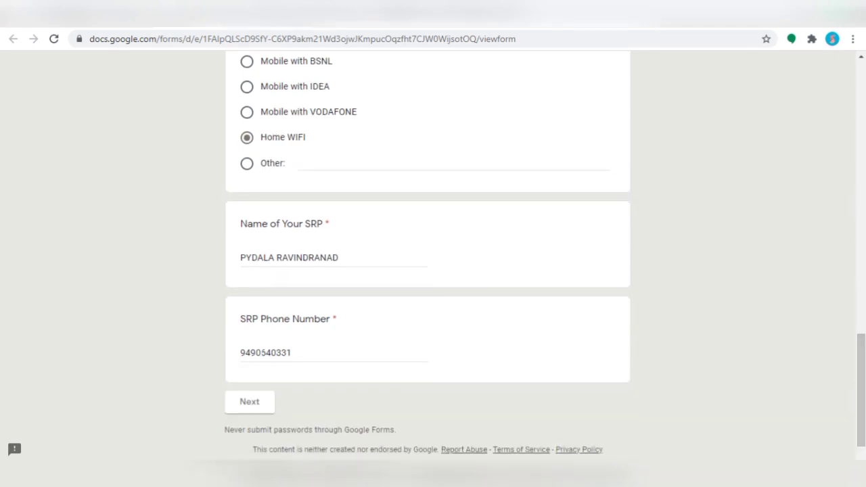
- Correct the digits in the SRP phone number and continue to the complaint type page
left_click(263, 356)
key("BackSpace")
type("16")
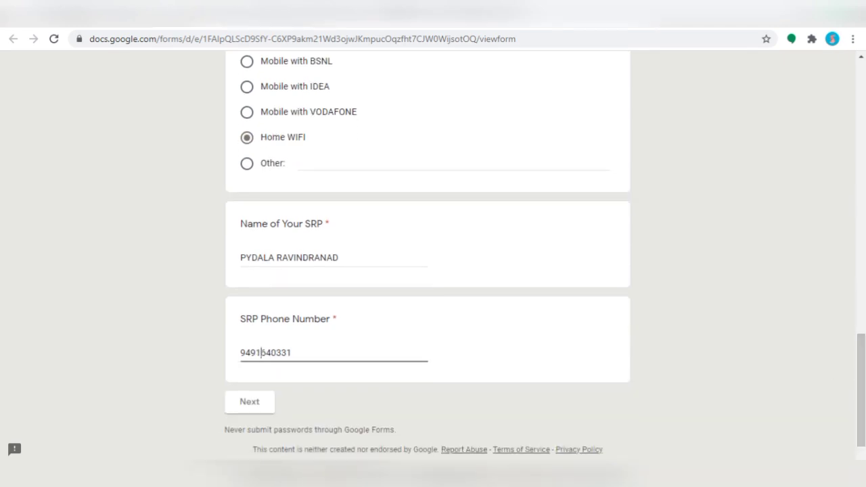
left_click(251, 404)
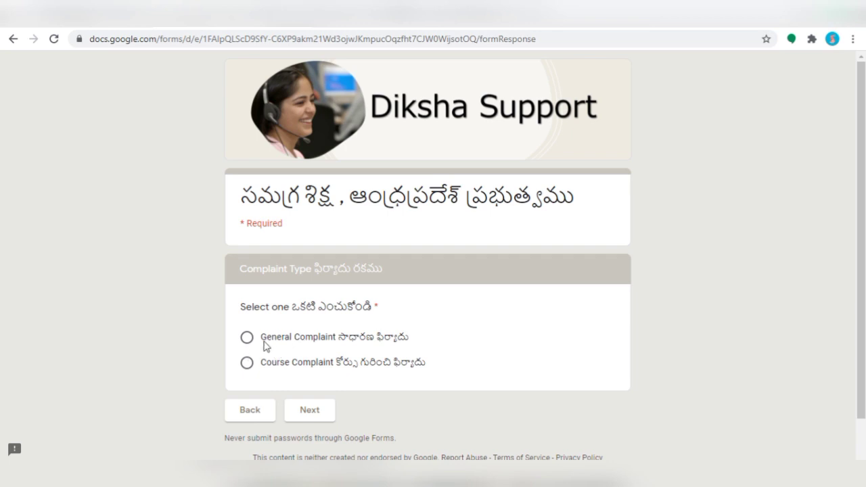
- Choose General Complaint as the type and "My Course Certificate is not awarded" as the complaint, continuing to the Check List page
left_click(248, 341)
left_click(316, 411)
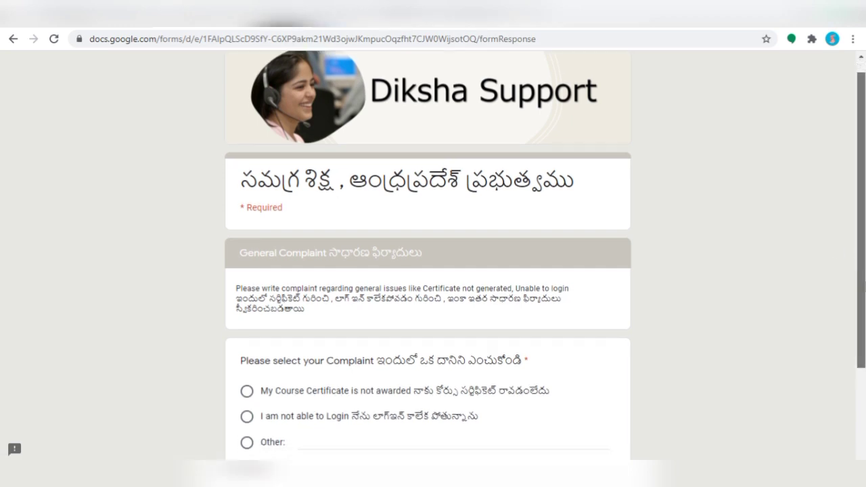
scroll(434, 271, "down", 1)
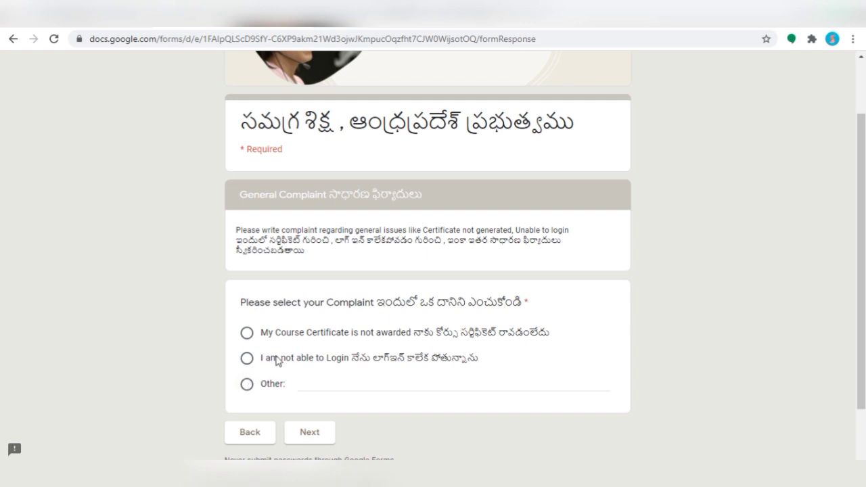
left_click(248, 335)
left_click(313, 440)
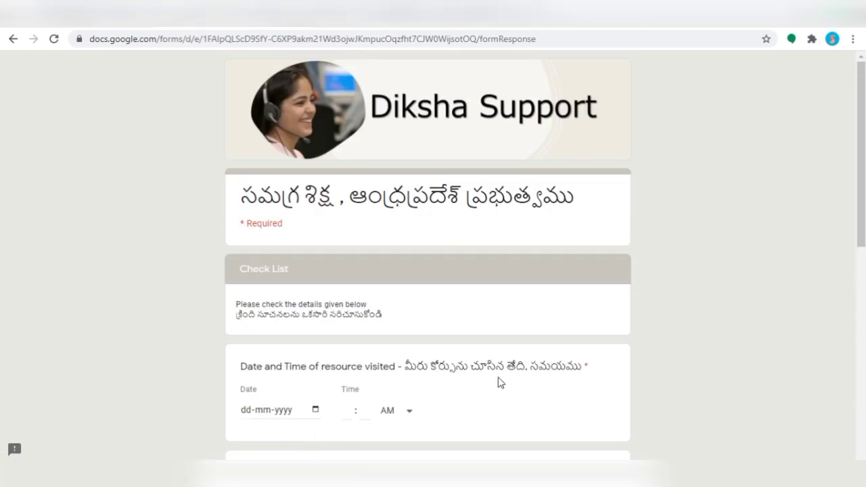
- Set the date and time of the resource visit to 03-11-2020, 11:10 AM
scroll(862, 196, "down", 2)
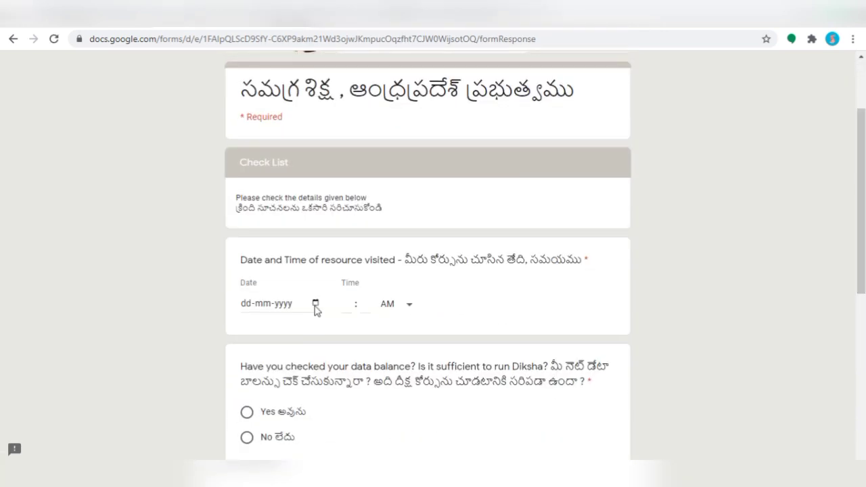
left_click(316, 306)
left_click(315, 305)
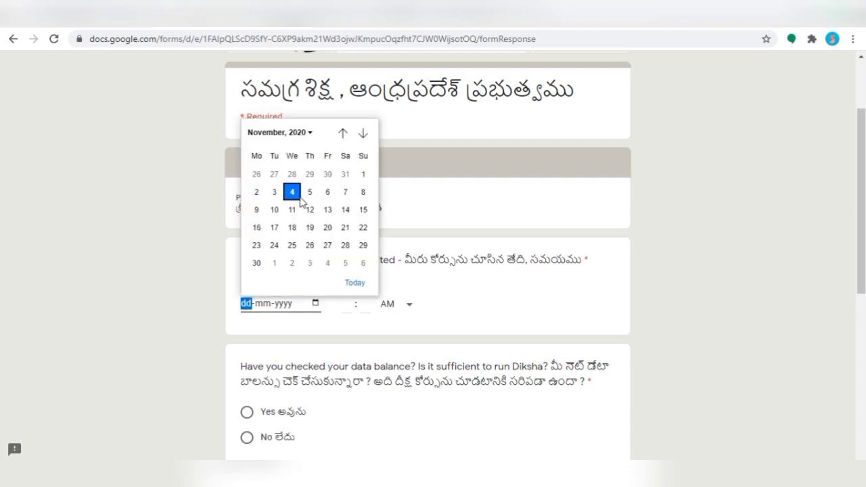
left_click(273, 193)
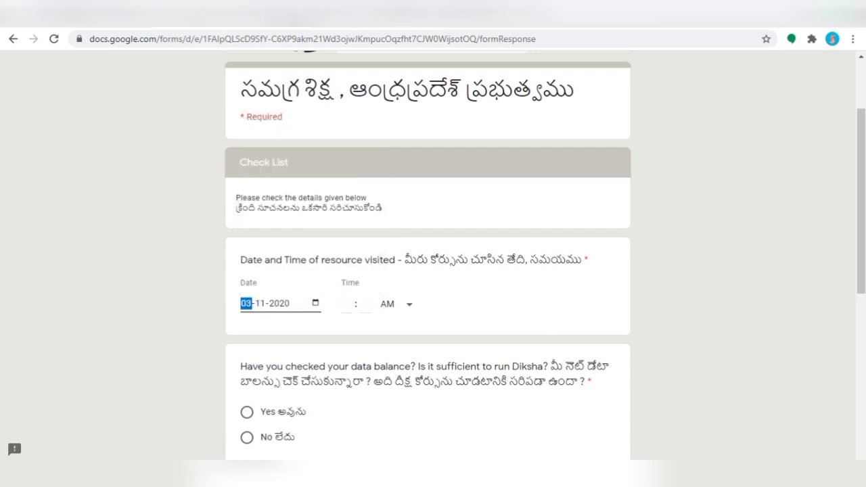
left_click(346, 304)
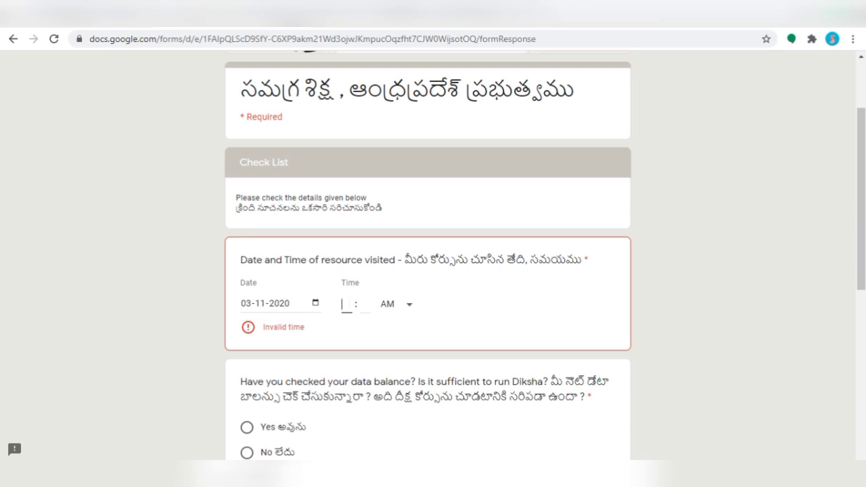
type("11")
key("Tab")
type("10")
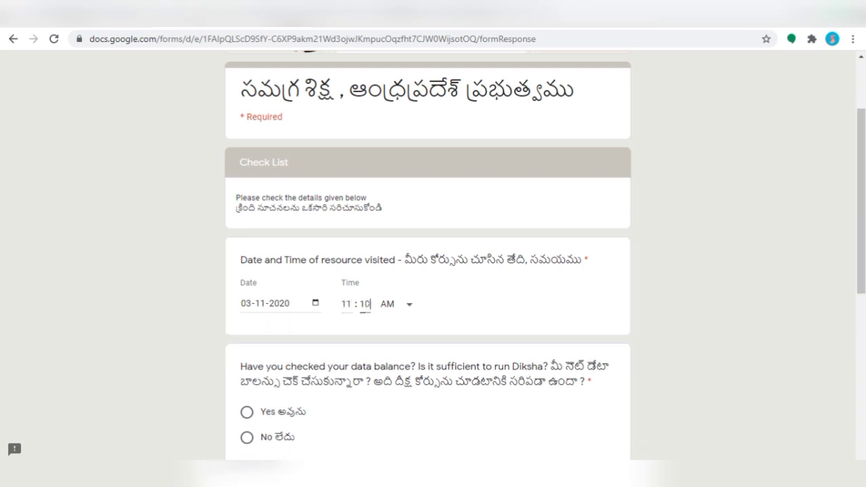
left_click(405, 311)
left_click(405, 311)
- Answer Yes to the checklist questions about sufficient data balance, clearing DIKSHA app memory with re-login, and restarting the phone
left_click_drag(863, 277, 864, 348)
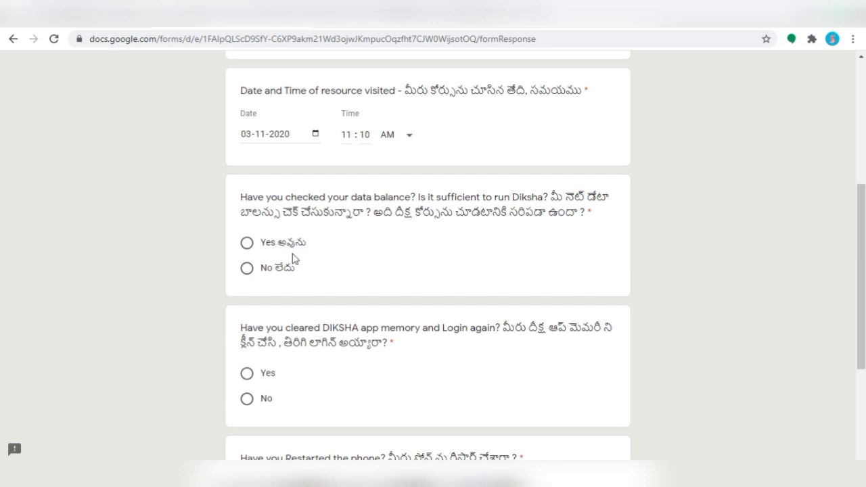
left_click(246, 250)
left_click_drag(863, 325, 863, 357)
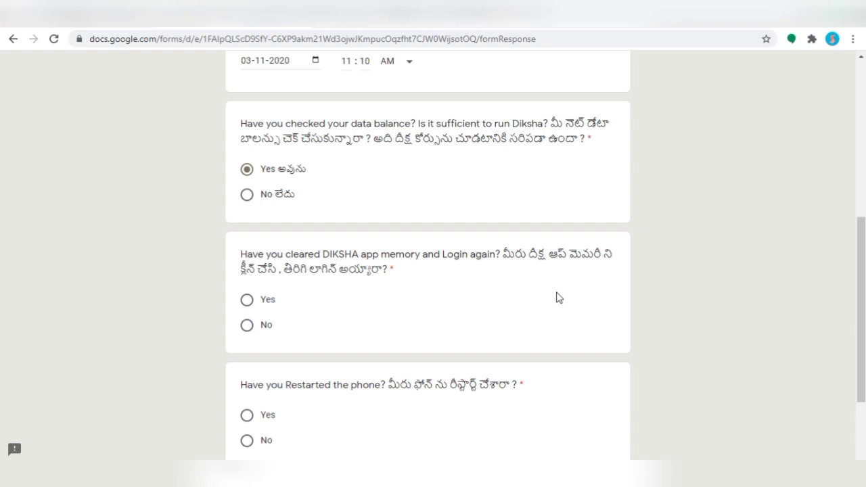
left_click(246, 301)
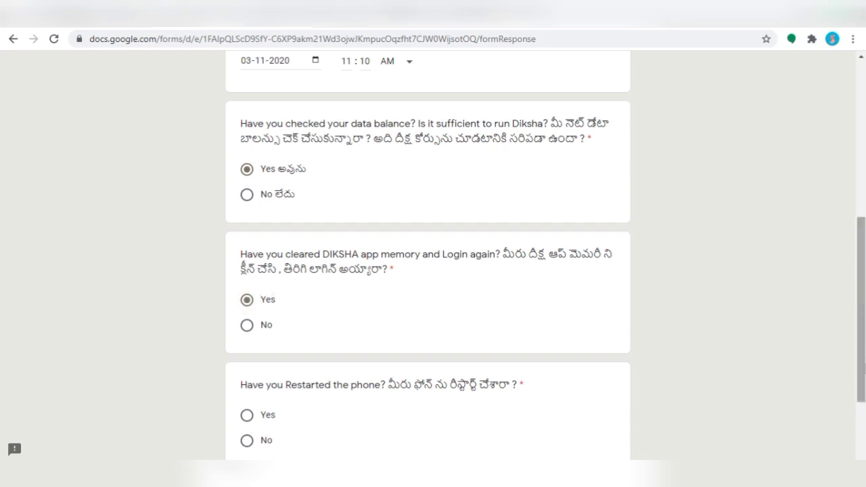
scroll(861, 305, "down", 2)
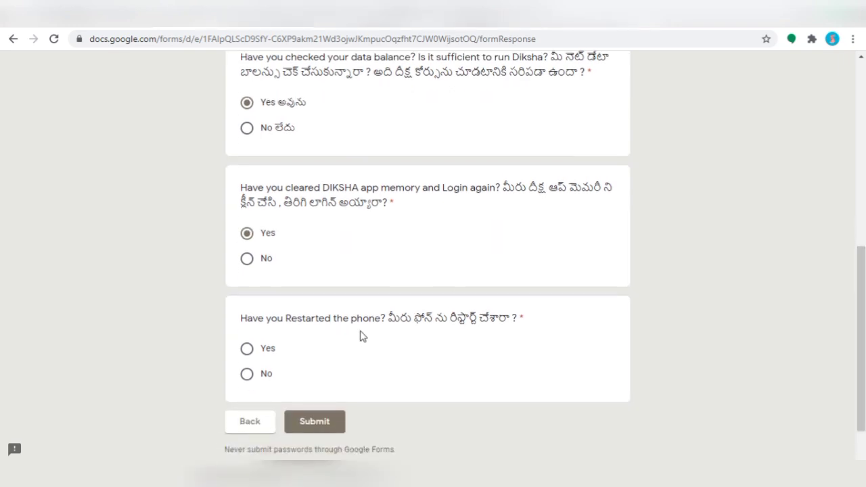
left_click(246, 350)
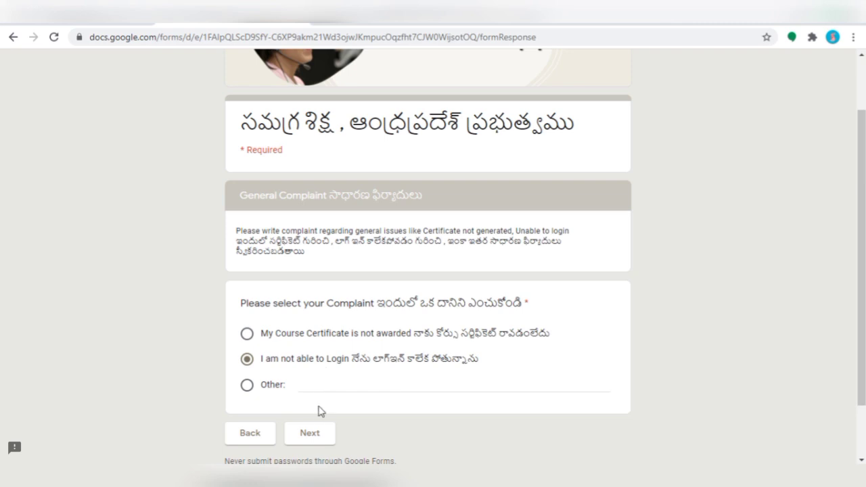
- Review the Check List page's date, time and answers for the login complaint, and return to the General Complaint page
left_click(311, 442)
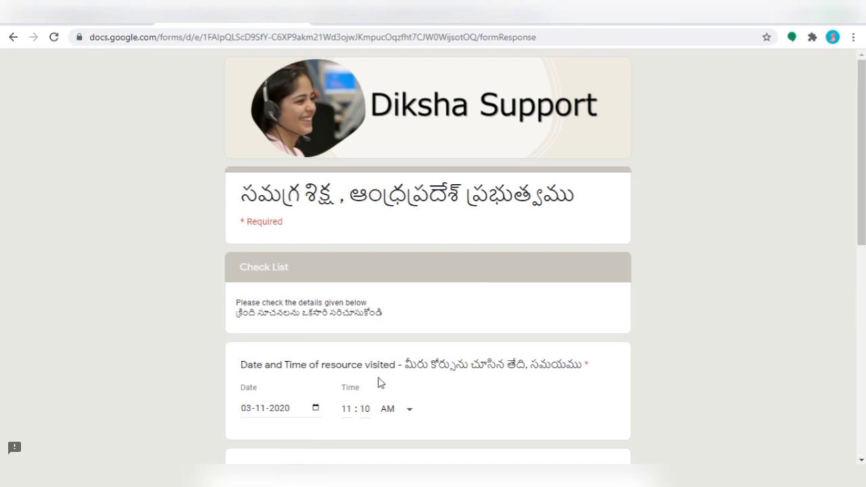
left_click(316, 412)
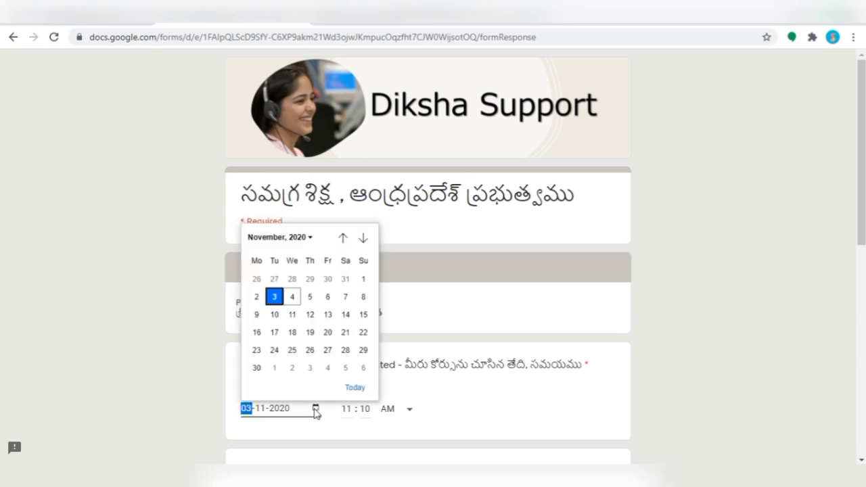
left_click(315, 412)
left_click(315, 411)
left_click(492, 391)
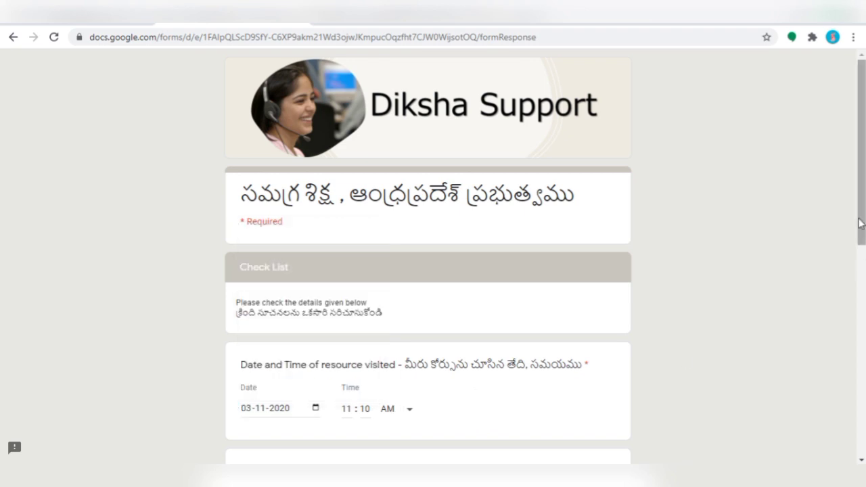
left_click_drag(860, 224, 861, 306)
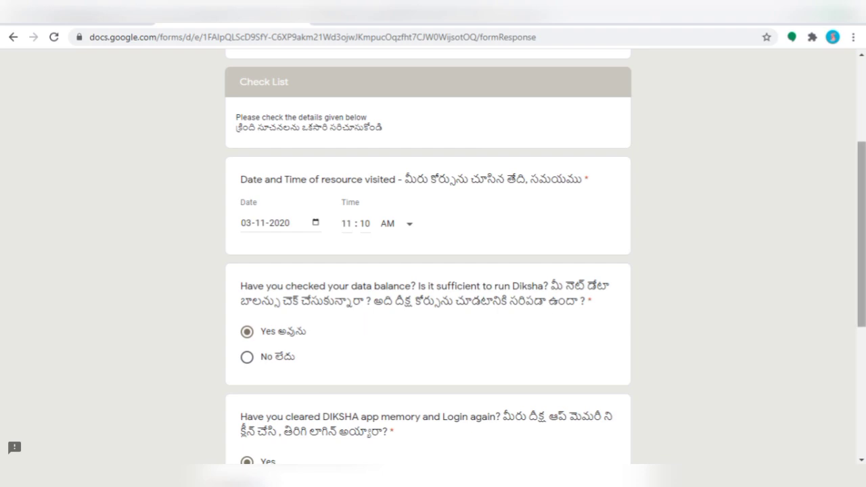
scroll(433, 270, "down", 3)
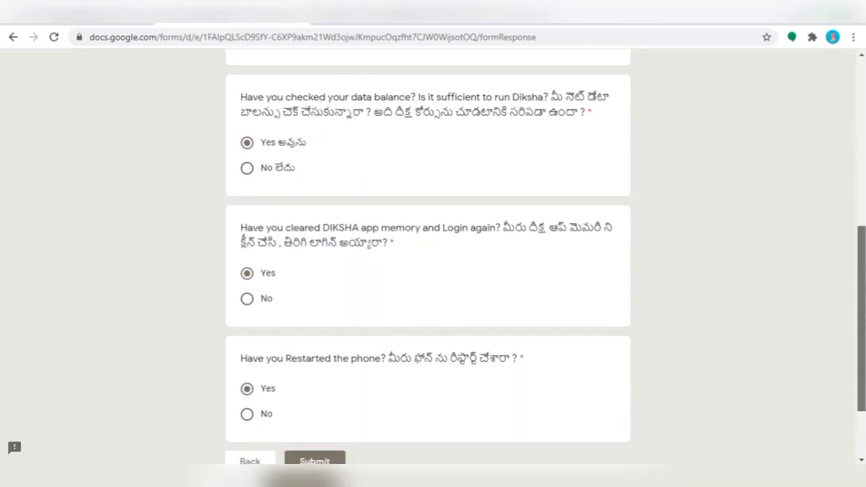
left_click(249, 453)
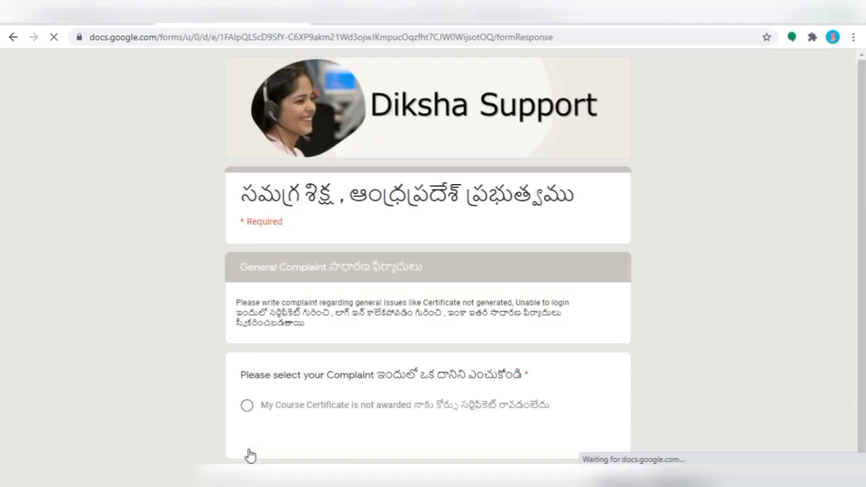
- Set the complaint to Other with the text "SOME VIDEOS NOT OPENED" and continue to the Check List page
left_click(250, 456)
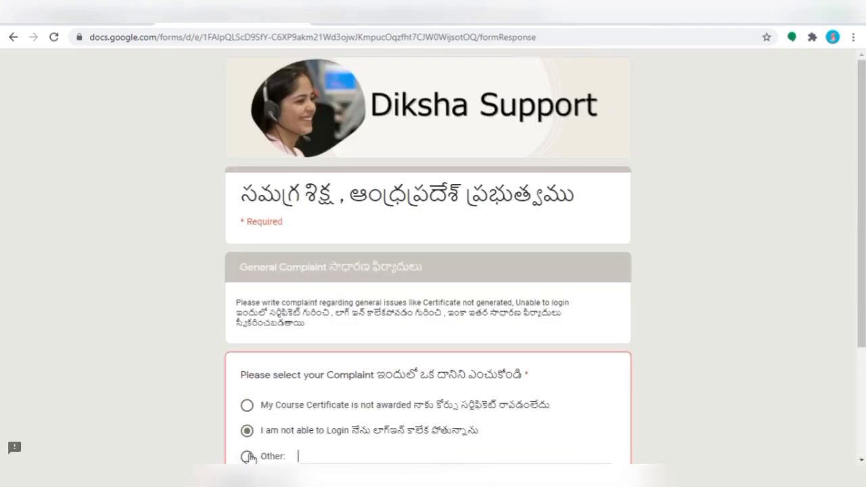
left_click_drag(865, 248, 864, 303)
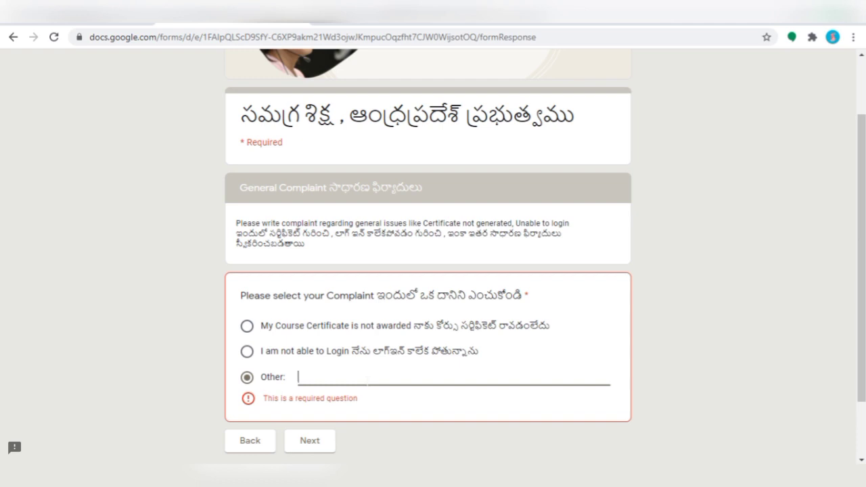
type("SOME ")
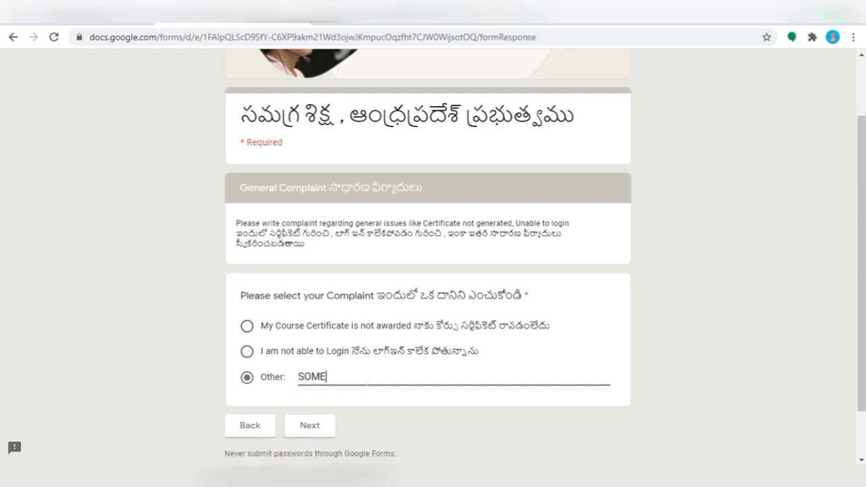
type("VIDEOS NOT O")
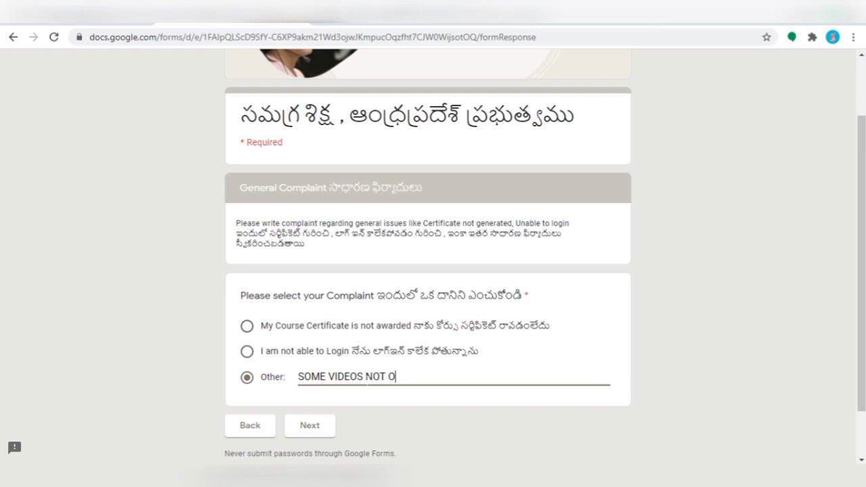
type("PENED")
left_click(314, 432)
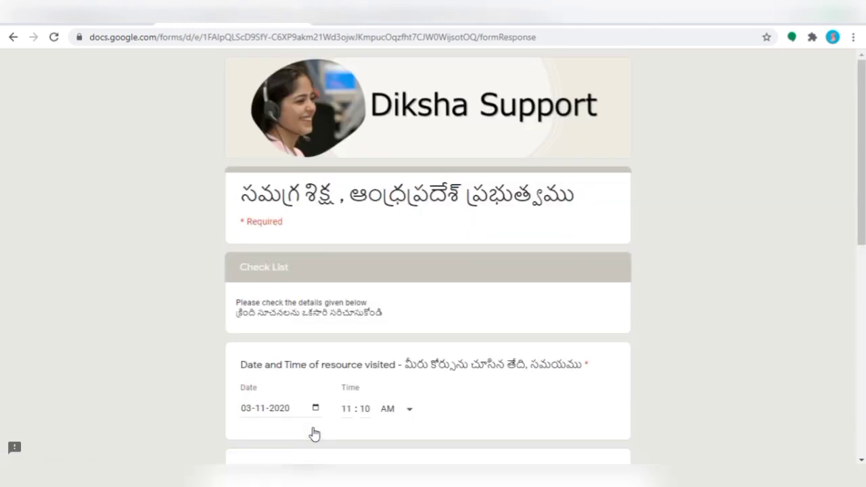
- Return from the Check List to the Complaint Type page, select Course Complaint instead, and continue to its details page
left_click_drag(862, 226, 861, 341)
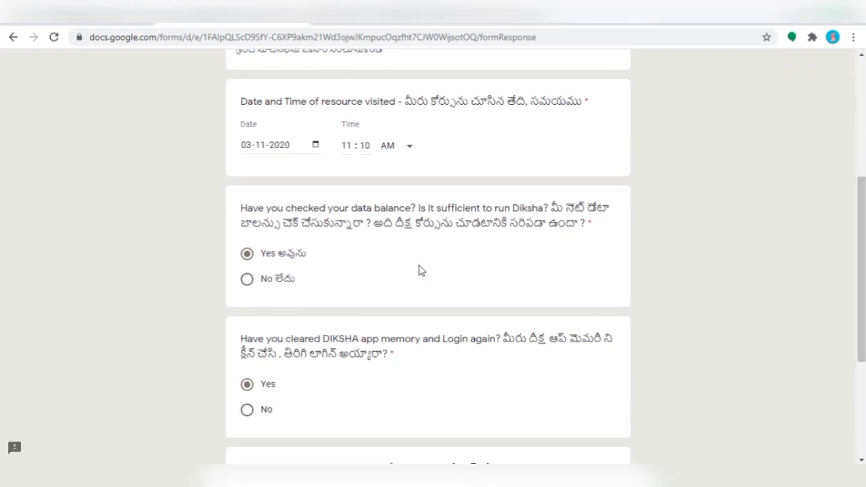
left_click_drag(862, 228, 861, 306)
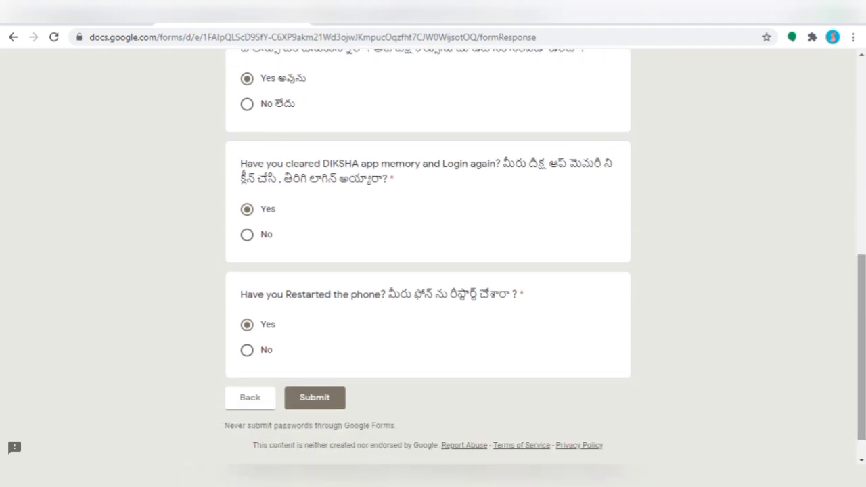
left_click(250, 398)
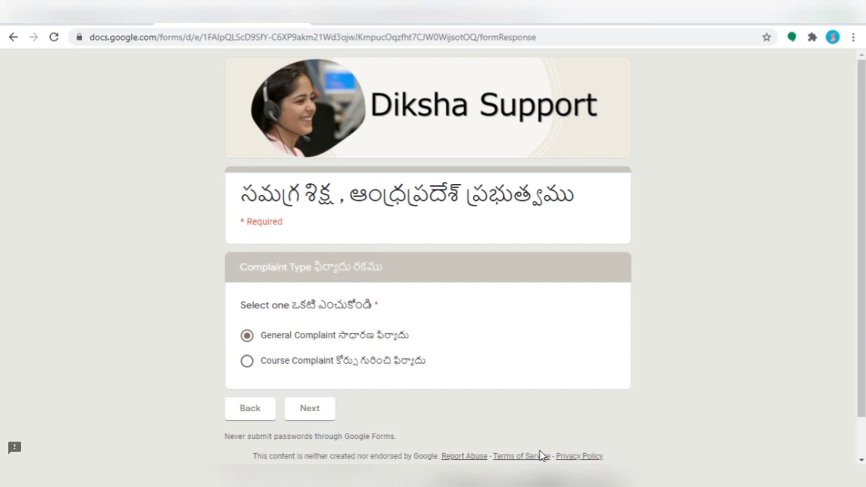
left_click(248, 363)
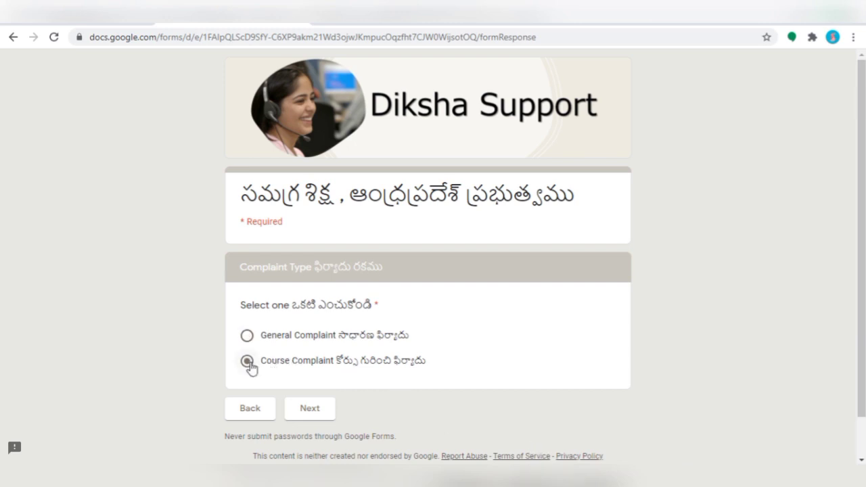
left_click(313, 407)
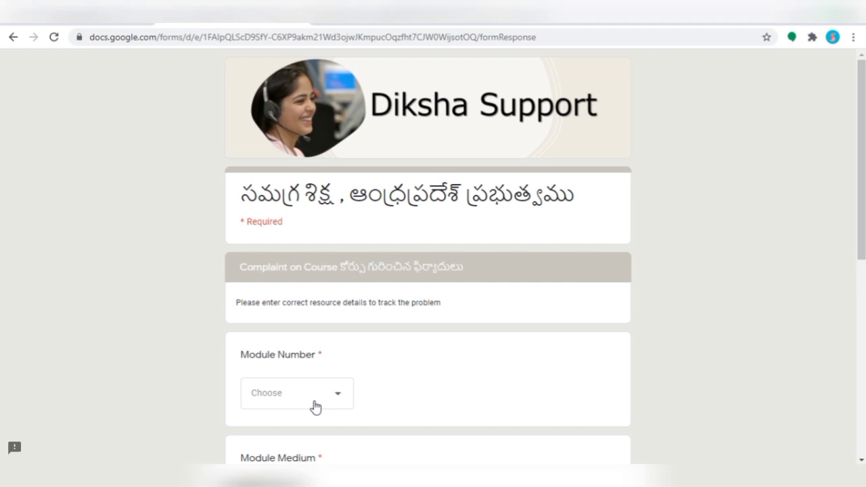
- Fill in the course details with module number 4, module medium తెలుగు and resource number 4.2
left_click(315, 407)
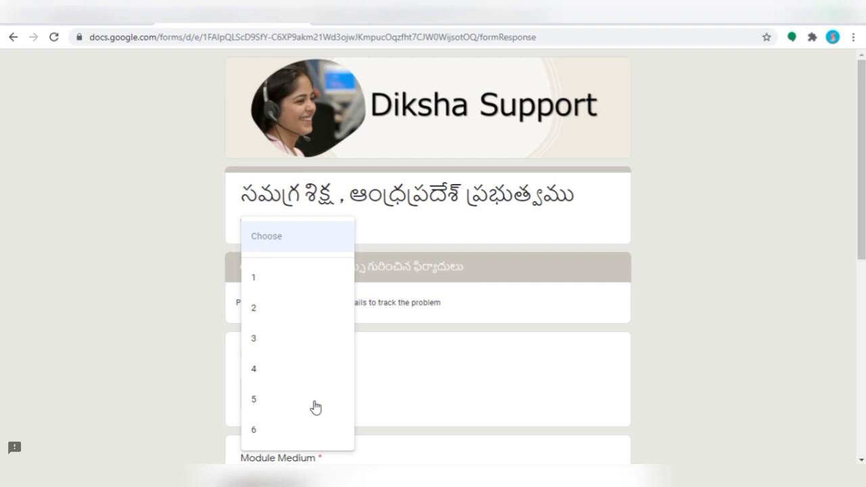
left_click(314, 378)
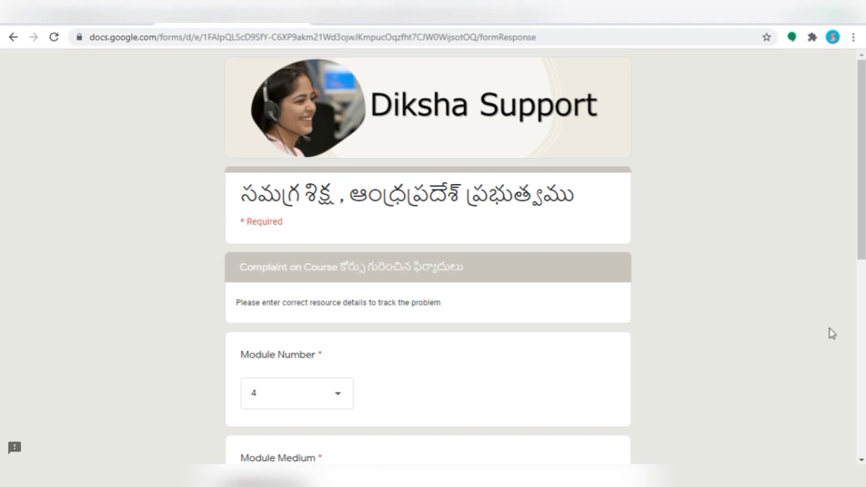
left_click_drag(862, 160, 862, 261)
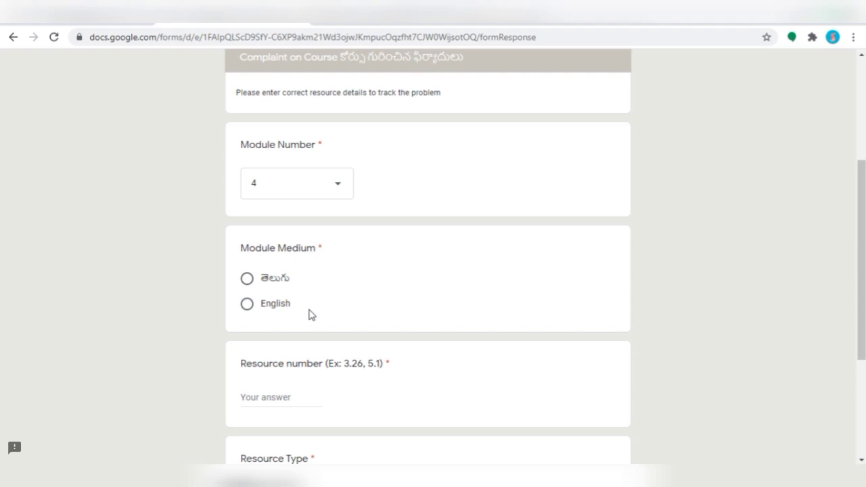
left_click(246, 279)
left_click(285, 397)
type("4")
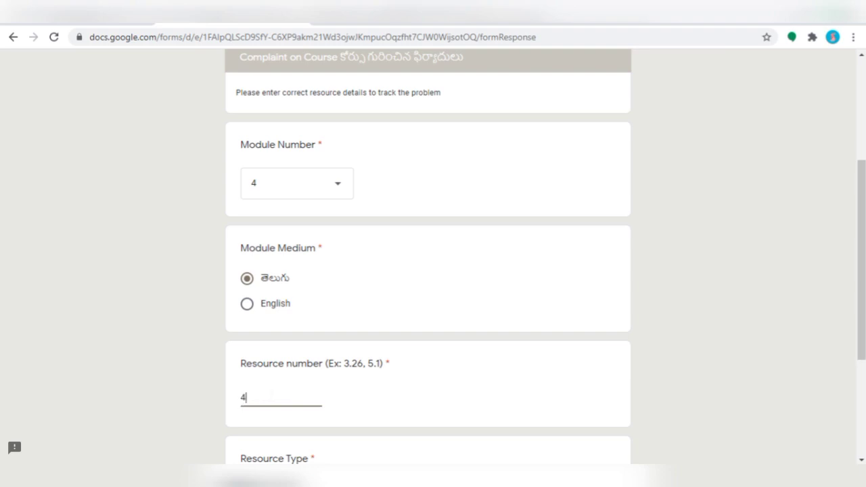
type(".2")
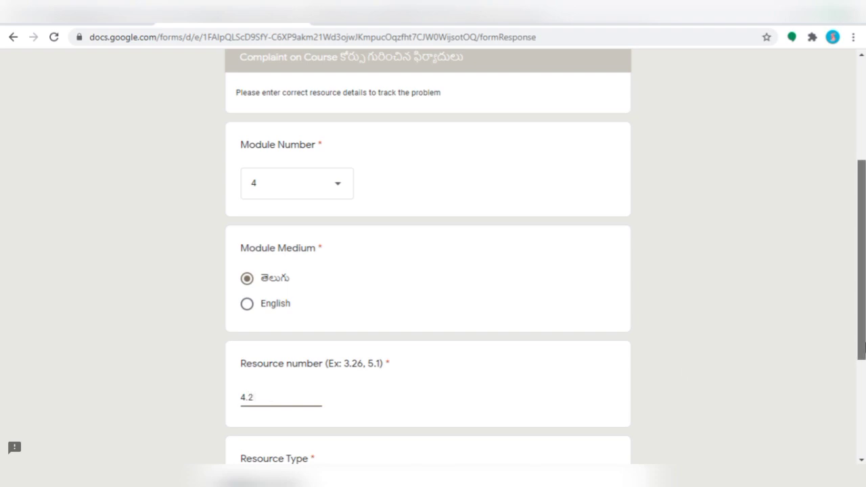
- Set the resource type to Pdf and continue to the Check List page
left_click_drag(861, 350, 864, 370)
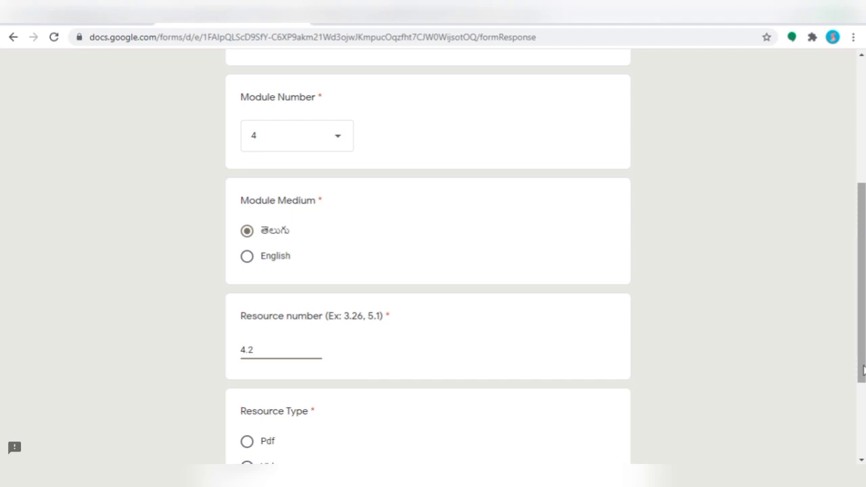
left_click_drag(864, 370, 864, 389)
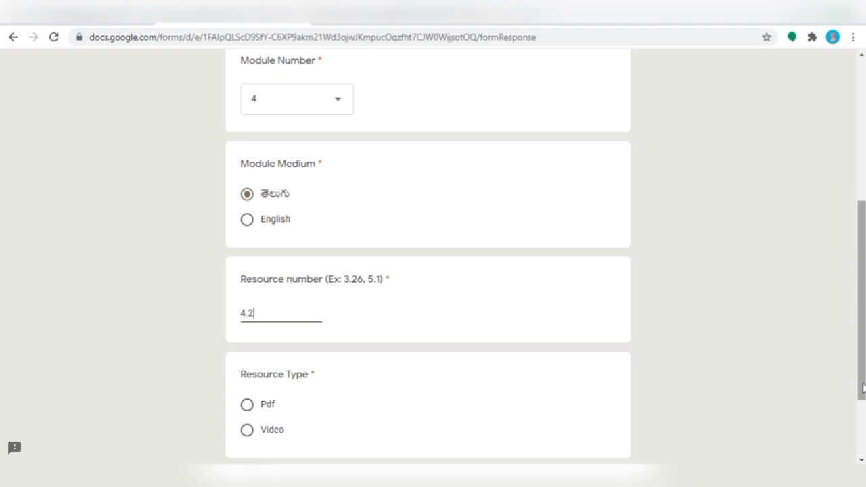
left_click_drag(863, 387, 863, 424)
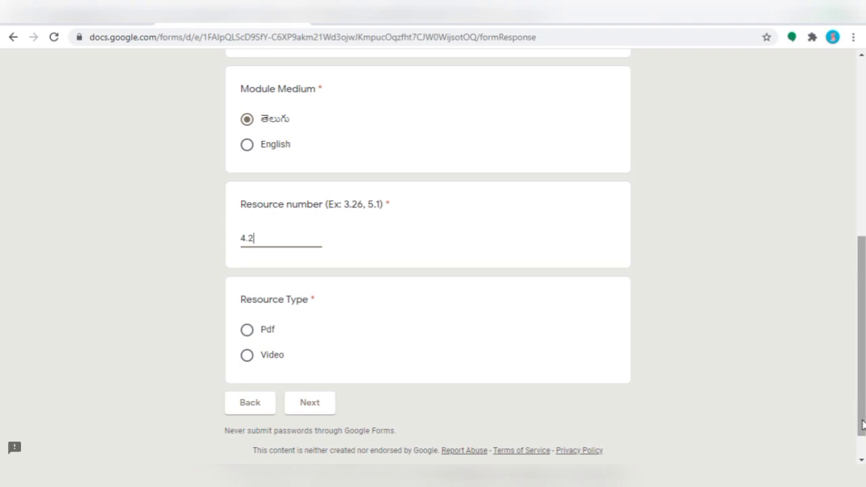
left_click(247, 331)
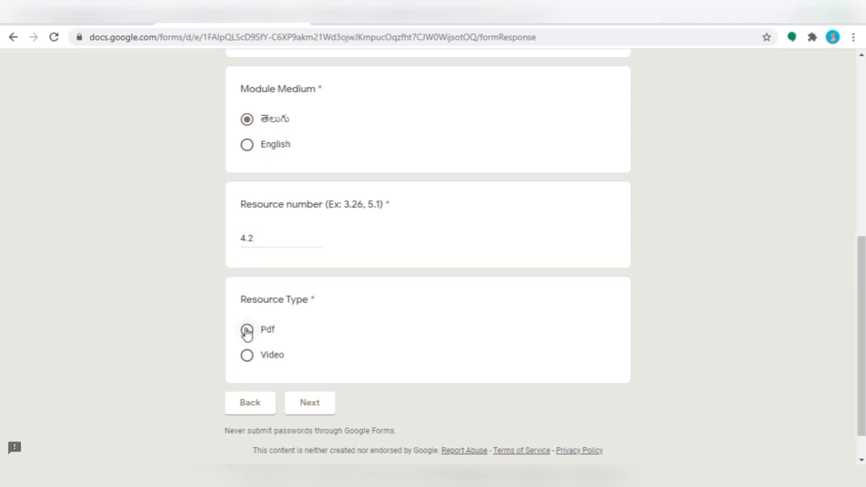
left_click(311, 402)
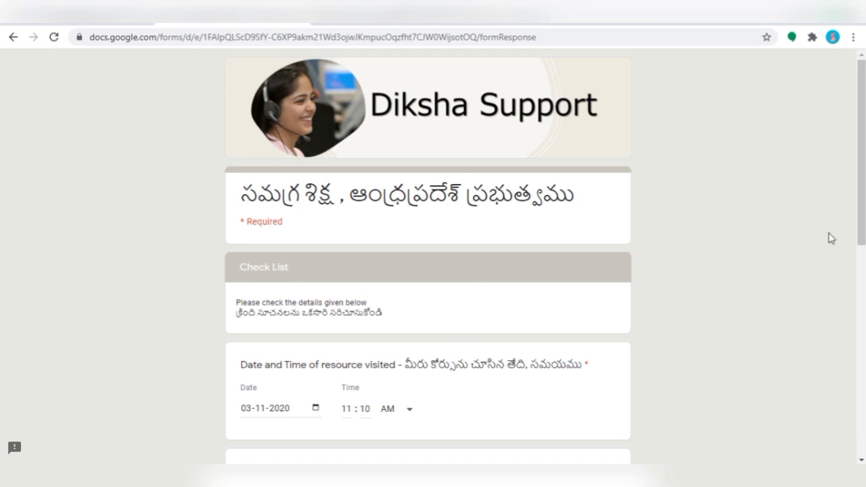
- Review the visit date, time and checklist answers for the course complaint down to the end of the page
left_click_drag(861, 240, 861, 318)
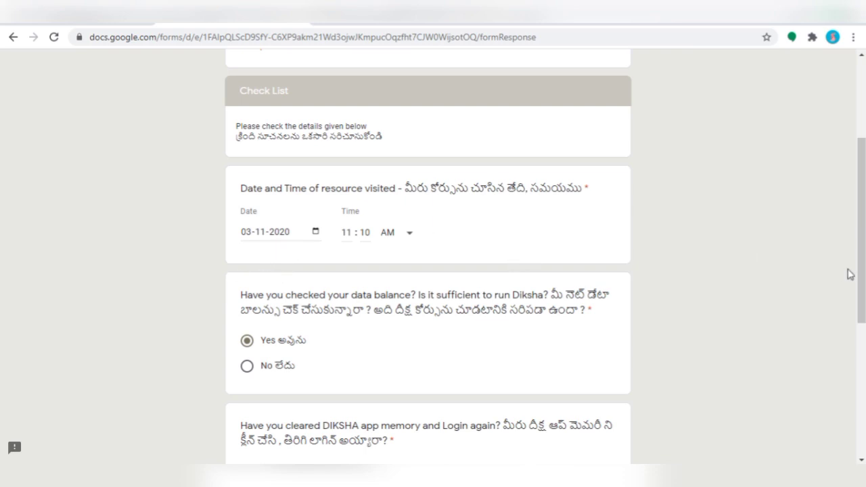
scroll(861, 274, "down", 3)
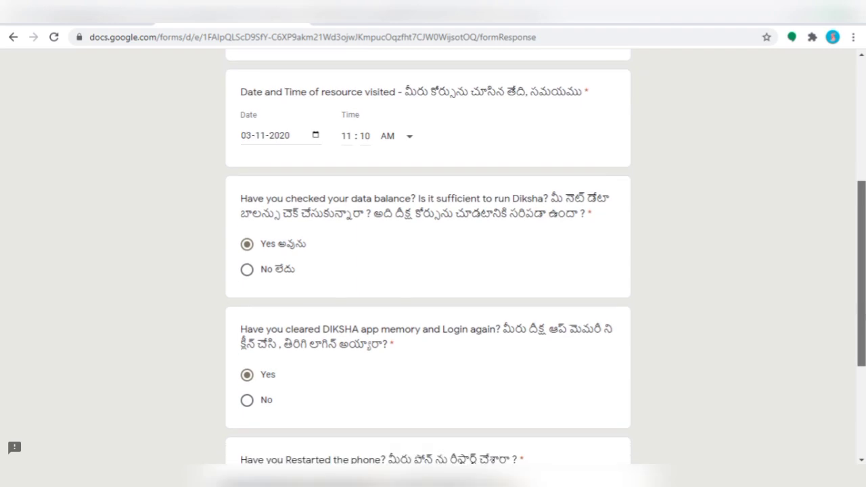
scroll(860, 274, "down", 1)
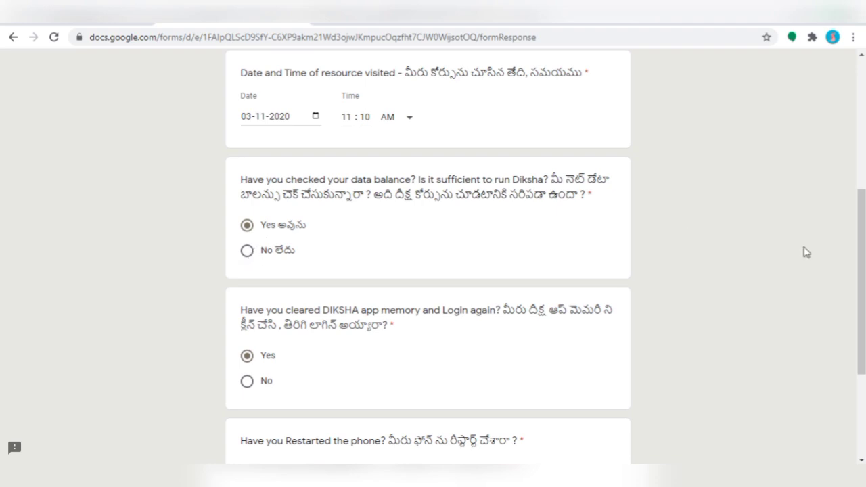
scroll(813, 249, "down", 2)
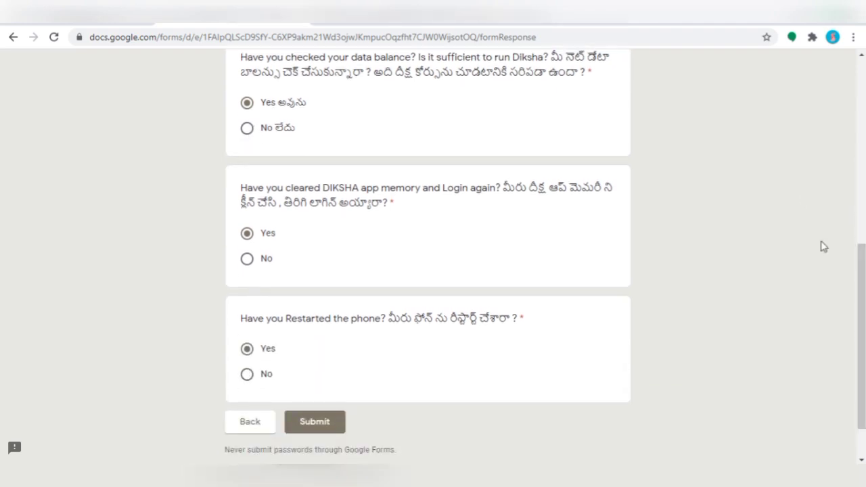